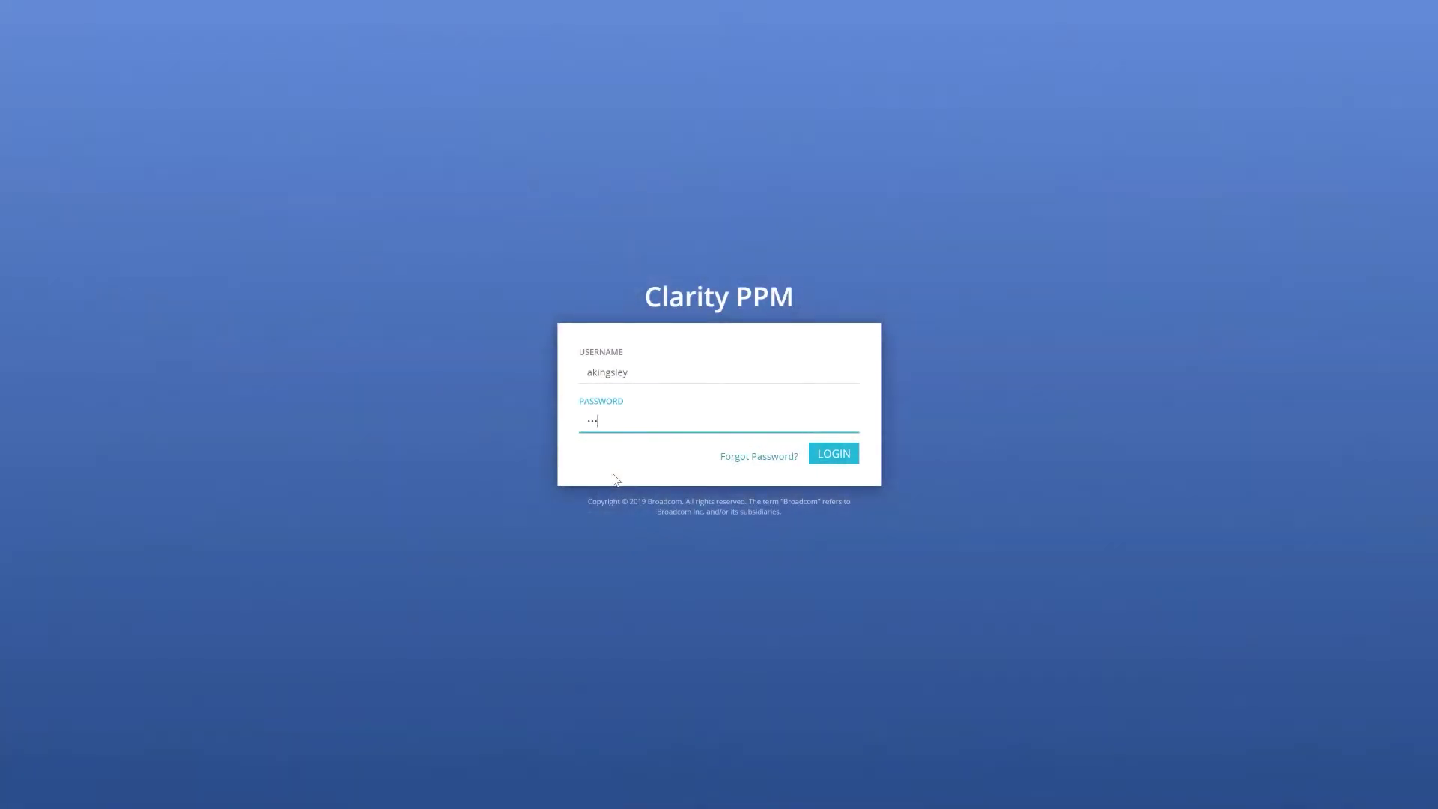
# Step: Sign in and create the Dec 16 - Dec 22 timesheet from assigned tasks
pyautogui.click(831, 453)
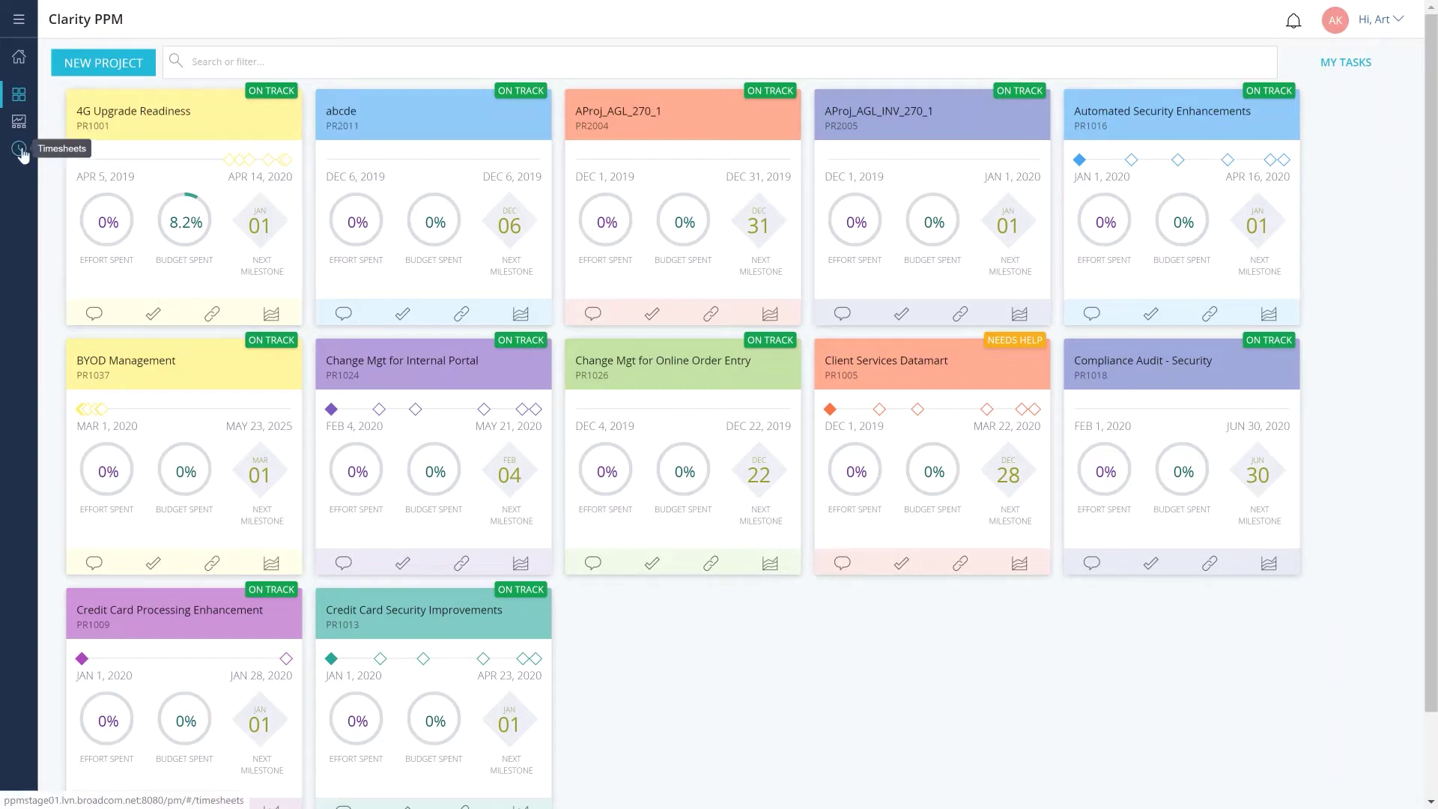
pyautogui.click(20, 150)
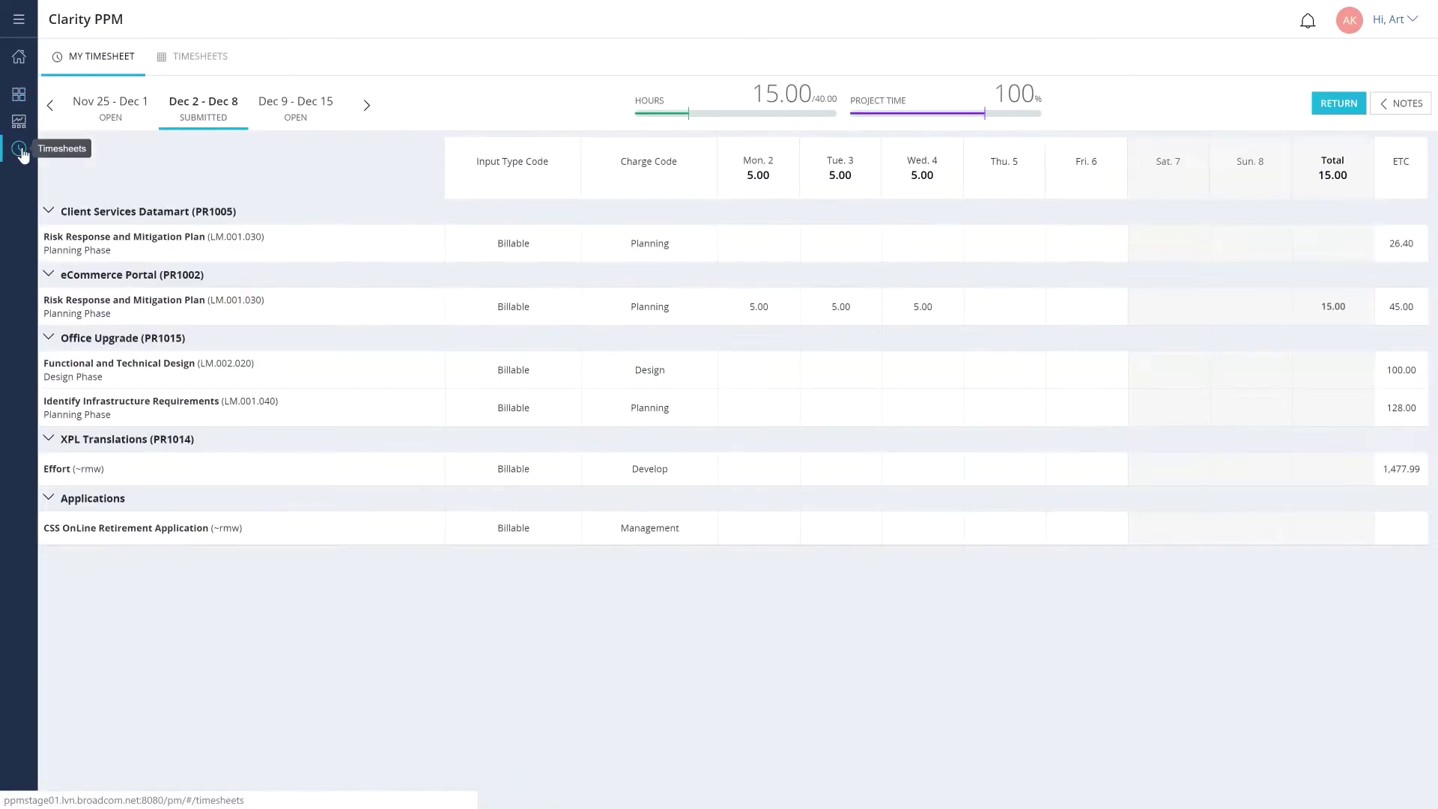
pyautogui.click(366, 106)
pyautogui.click(304, 118)
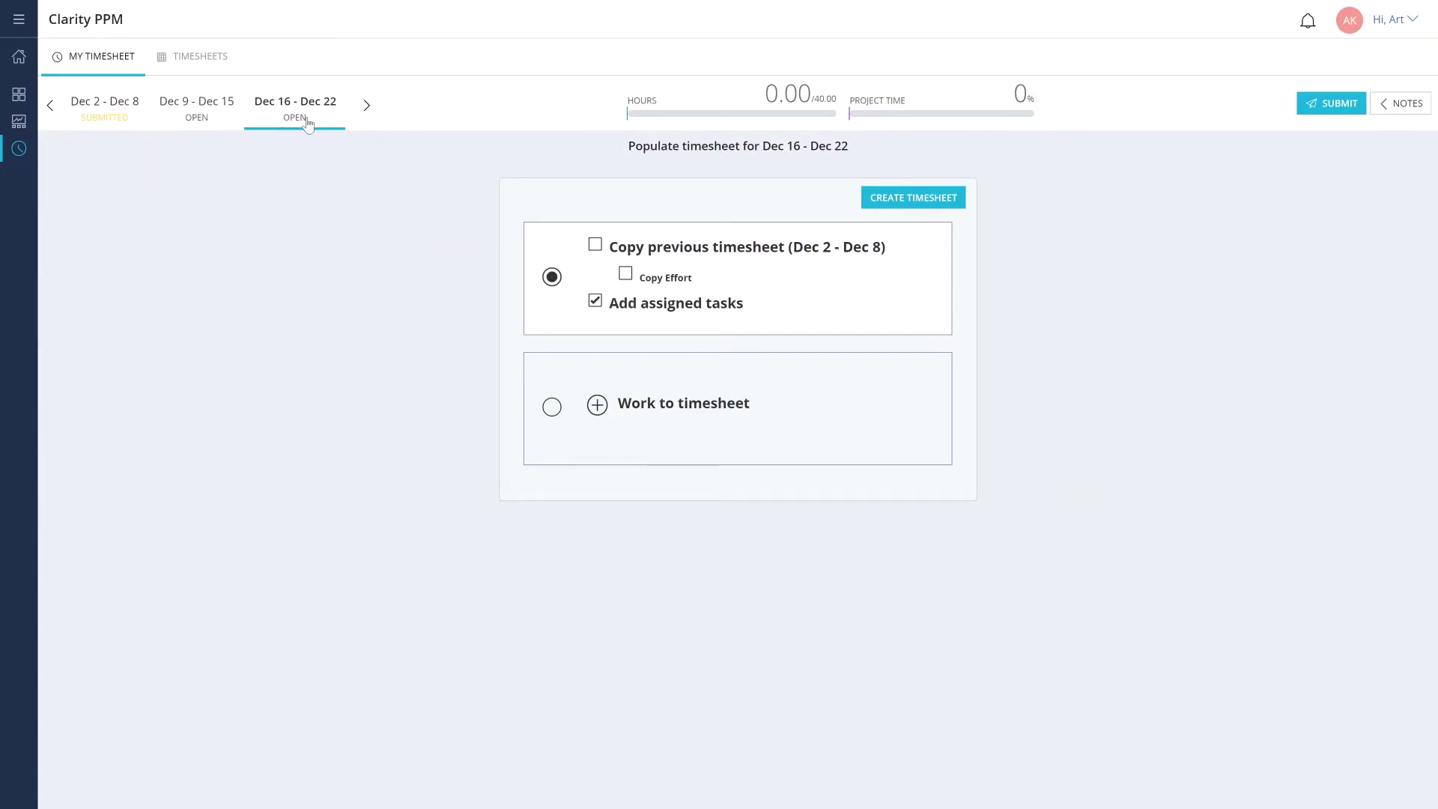
pyautogui.click(885, 199)
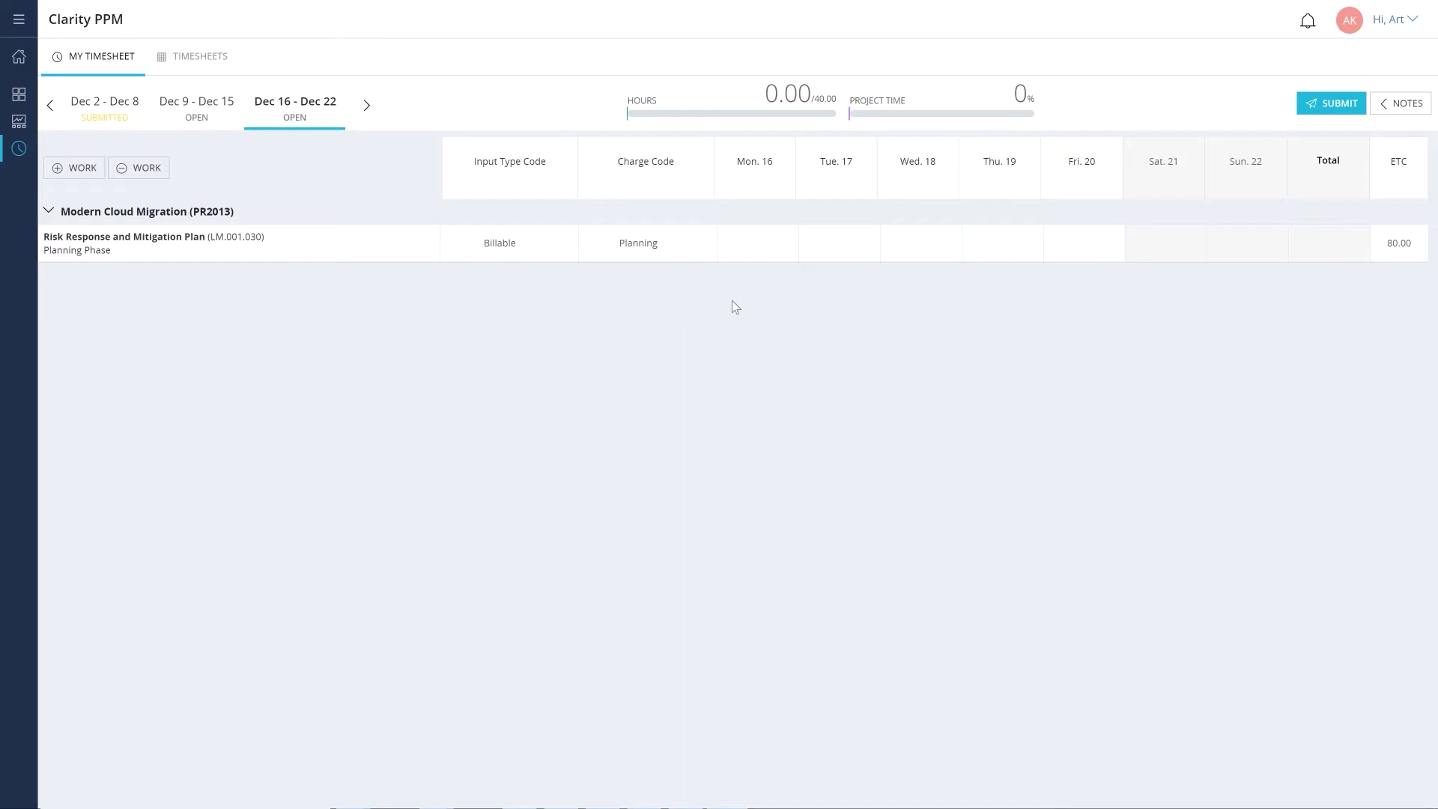
# Step: Log 8, 9 and 7 hours on Risk Response and Mitigation Plan for Mon 16 through Wed 18
pyautogui.click(780, 243)
pyautogui.write('8')
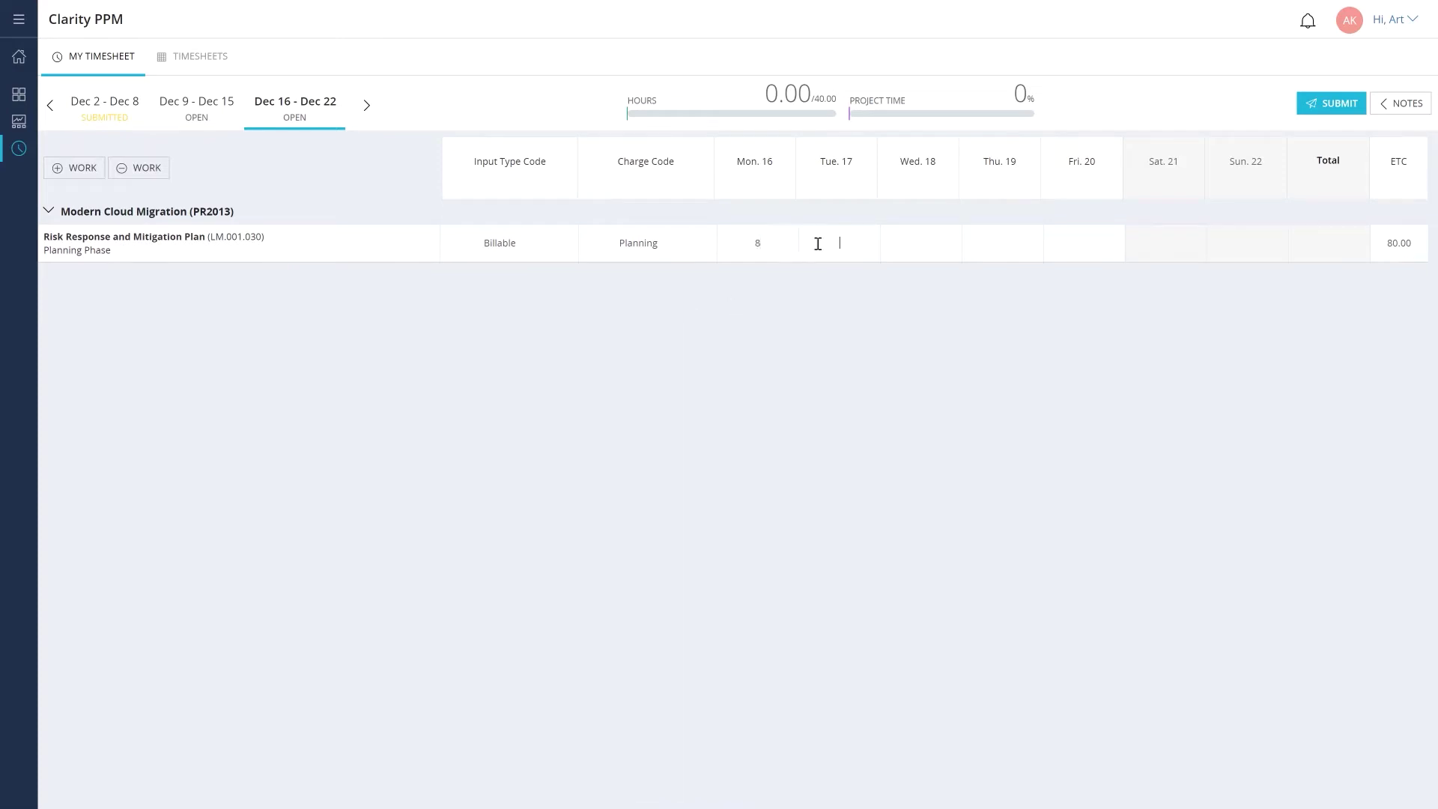
pyautogui.click(814, 242)
pyautogui.write('9')
pyautogui.click(899, 249)
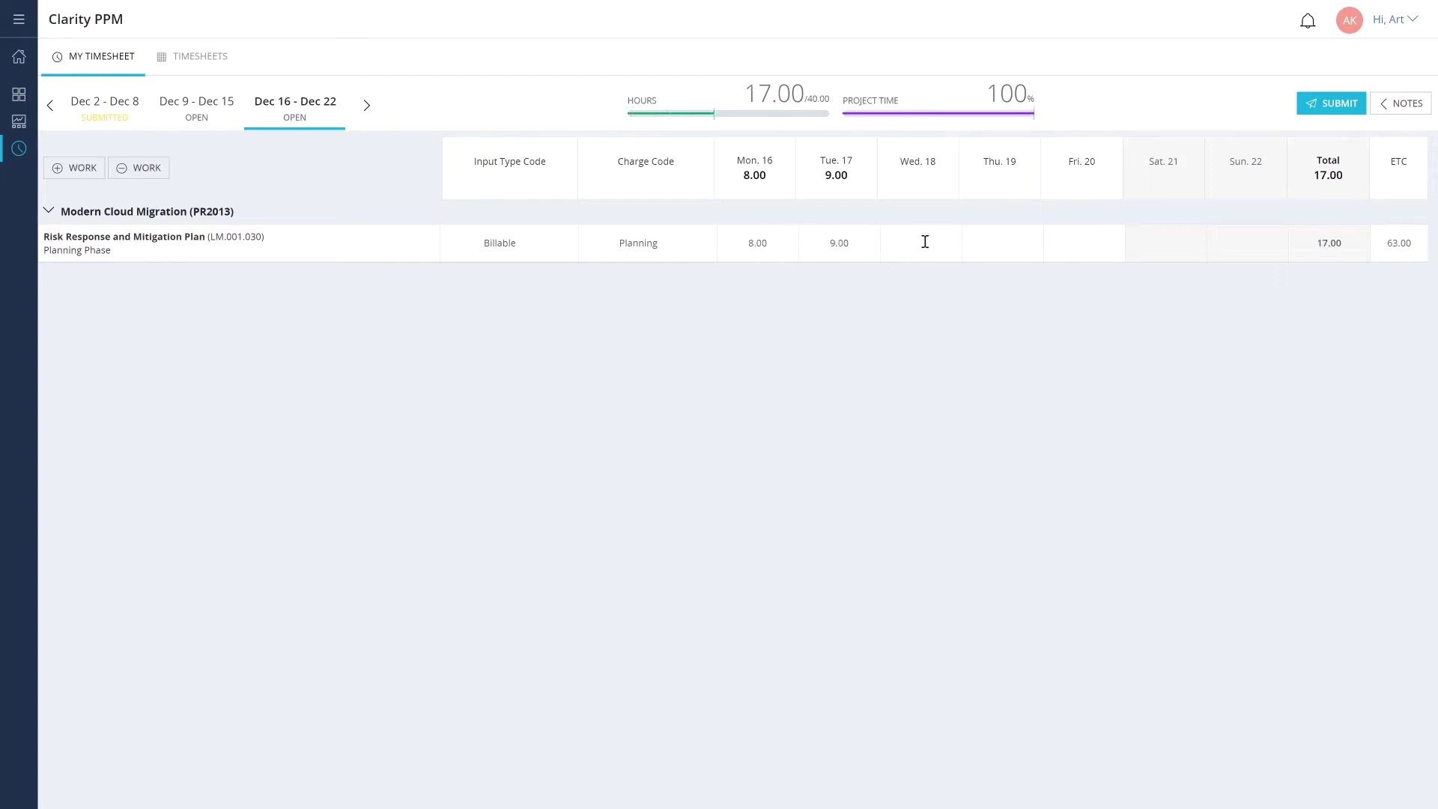
pyautogui.write('7')
pyautogui.click(912, 310)
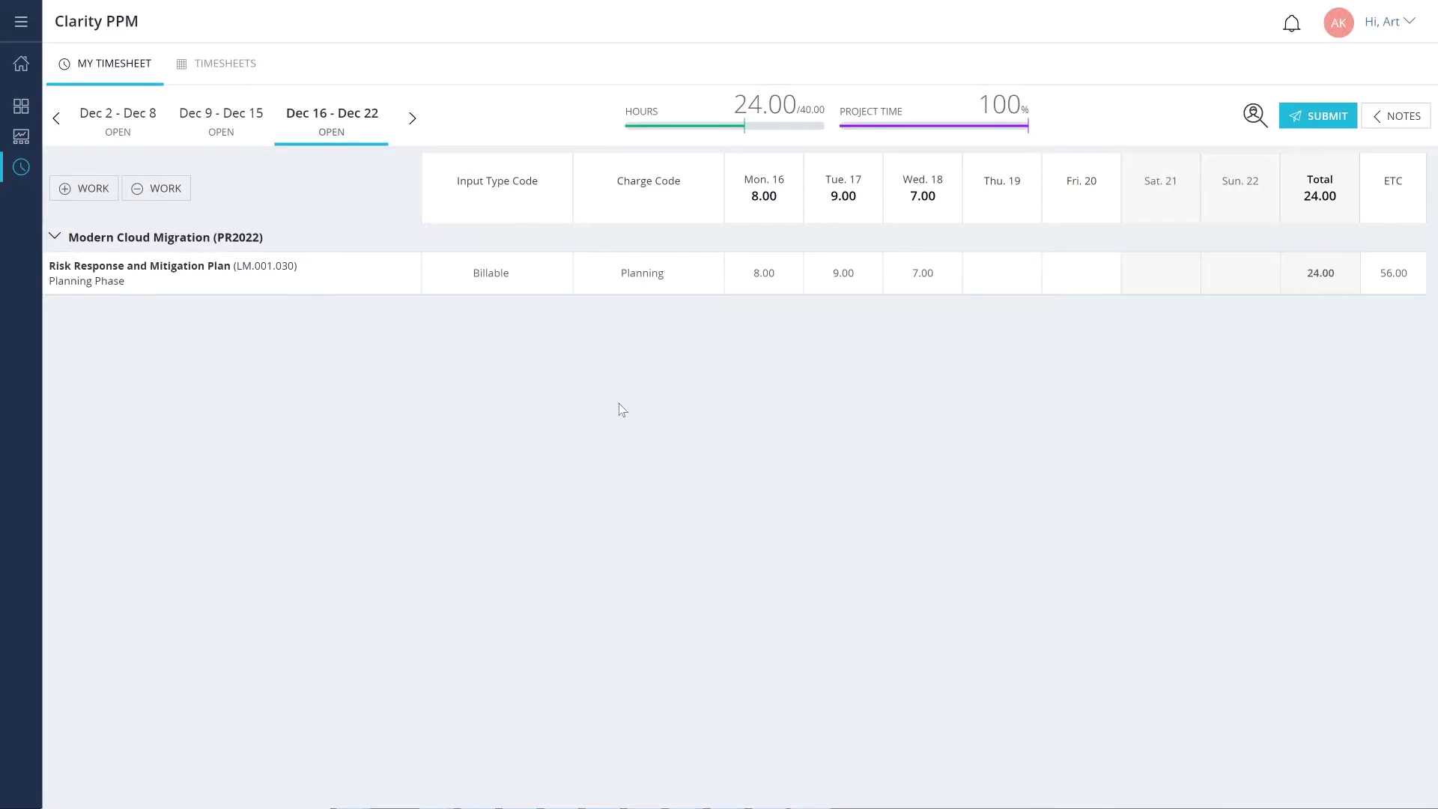
# Step: Add the Complete Project Plan task to the timesheet
pyautogui.click(84, 189)
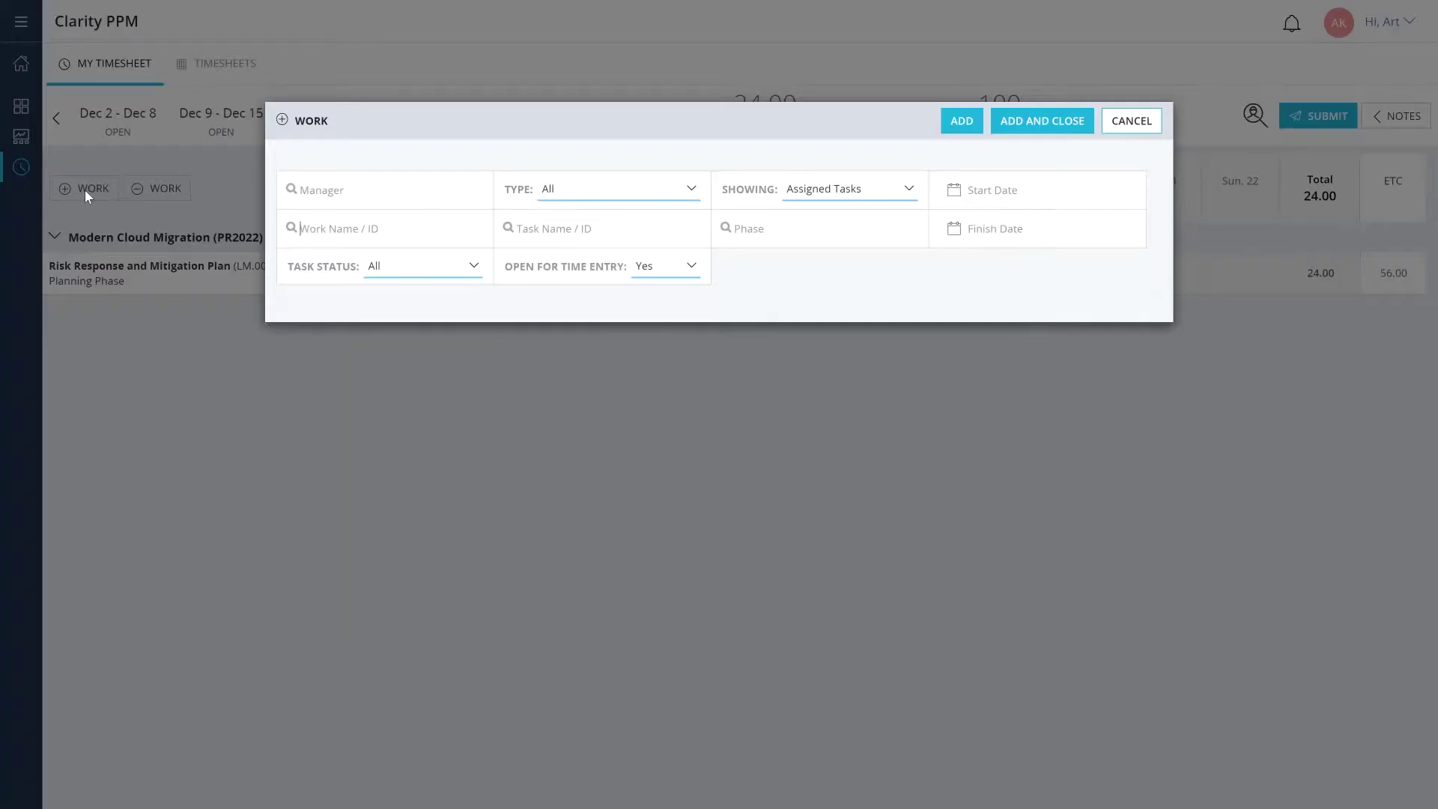
pyautogui.scroll(-5, 337, 498)
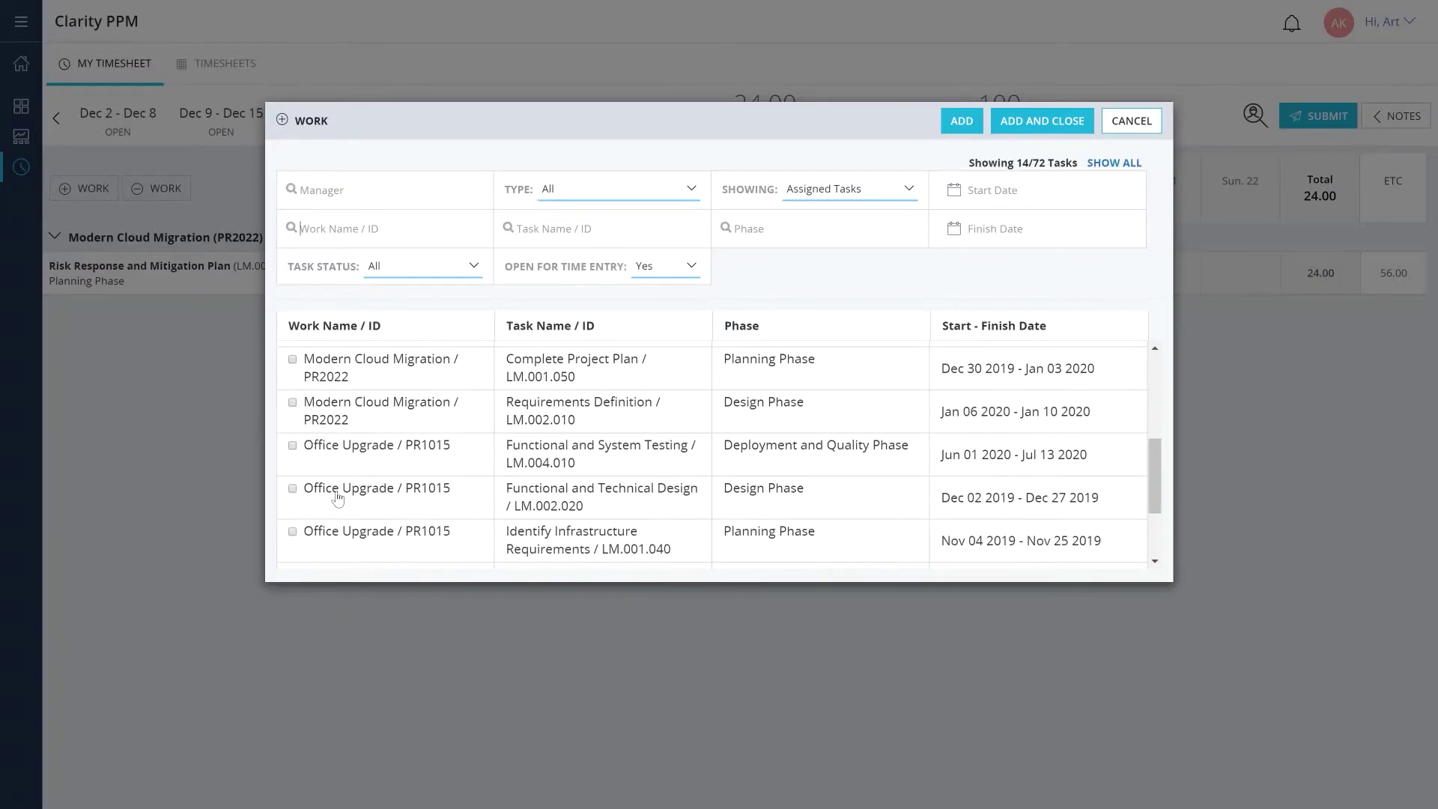
pyautogui.click(292, 360)
pyautogui.click(1058, 133)
# Step: Enter Thu 19 hours (4 Complete Project Plan, 3 Risk Response) and Fri 20 hours (4 each), then submit
pyautogui.click(1003, 277)
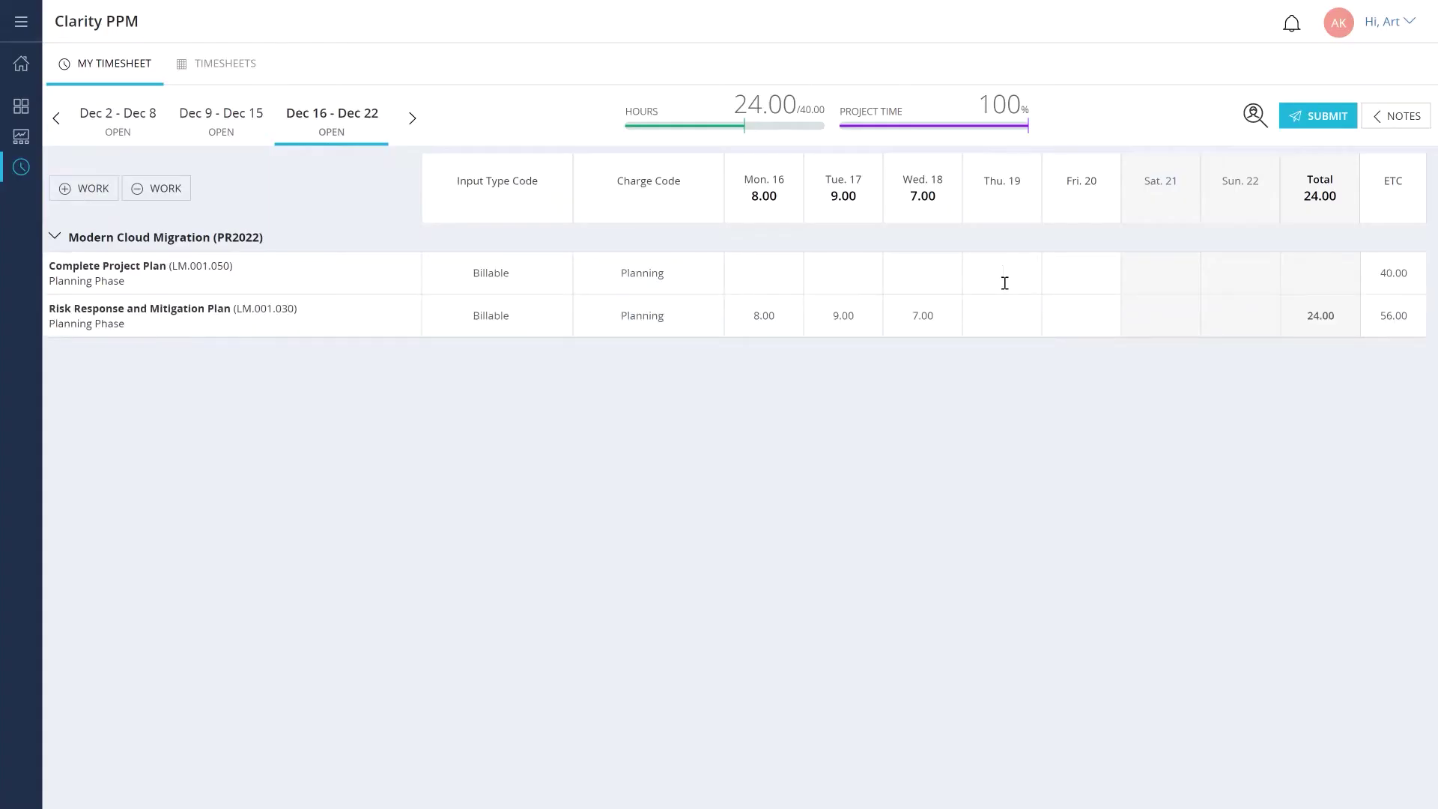
pyautogui.write('4')
pyautogui.click(1012, 318)
pyautogui.write('3')
pyautogui.click(1064, 274)
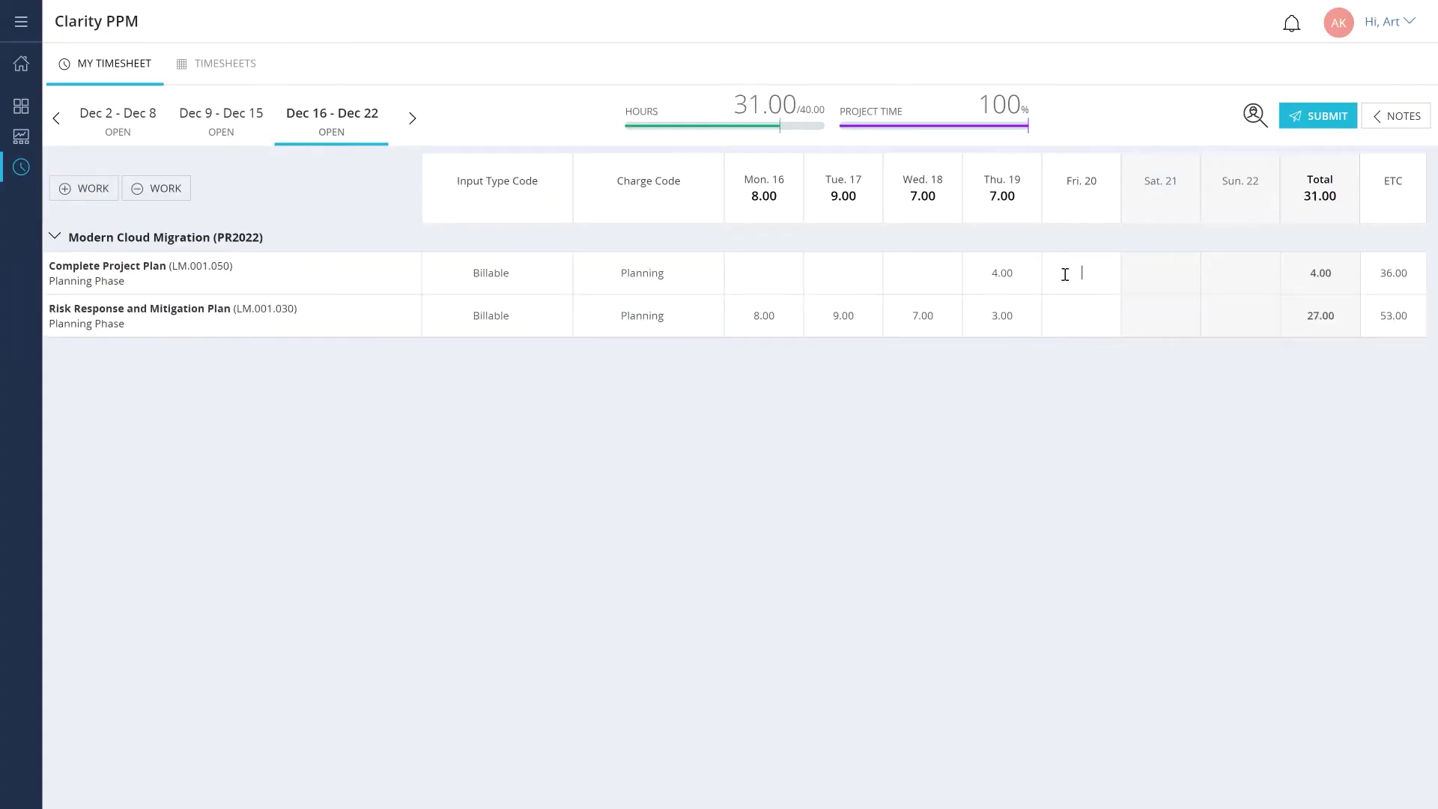
pyautogui.write('4')
pyautogui.click(1065, 315)
pyautogui.write('4')
pyautogui.click(1065, 424)
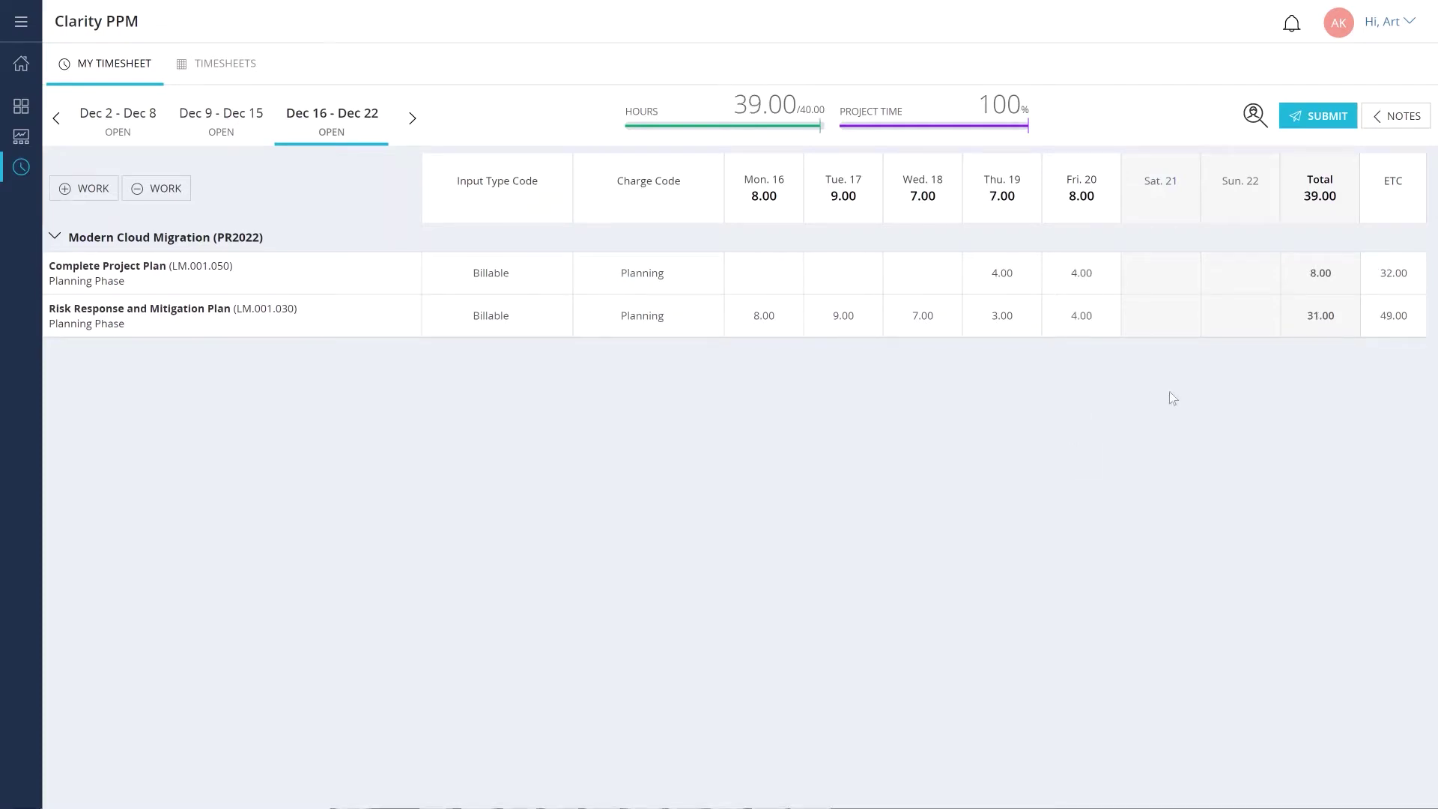
pyautogui.click(1308, 132)
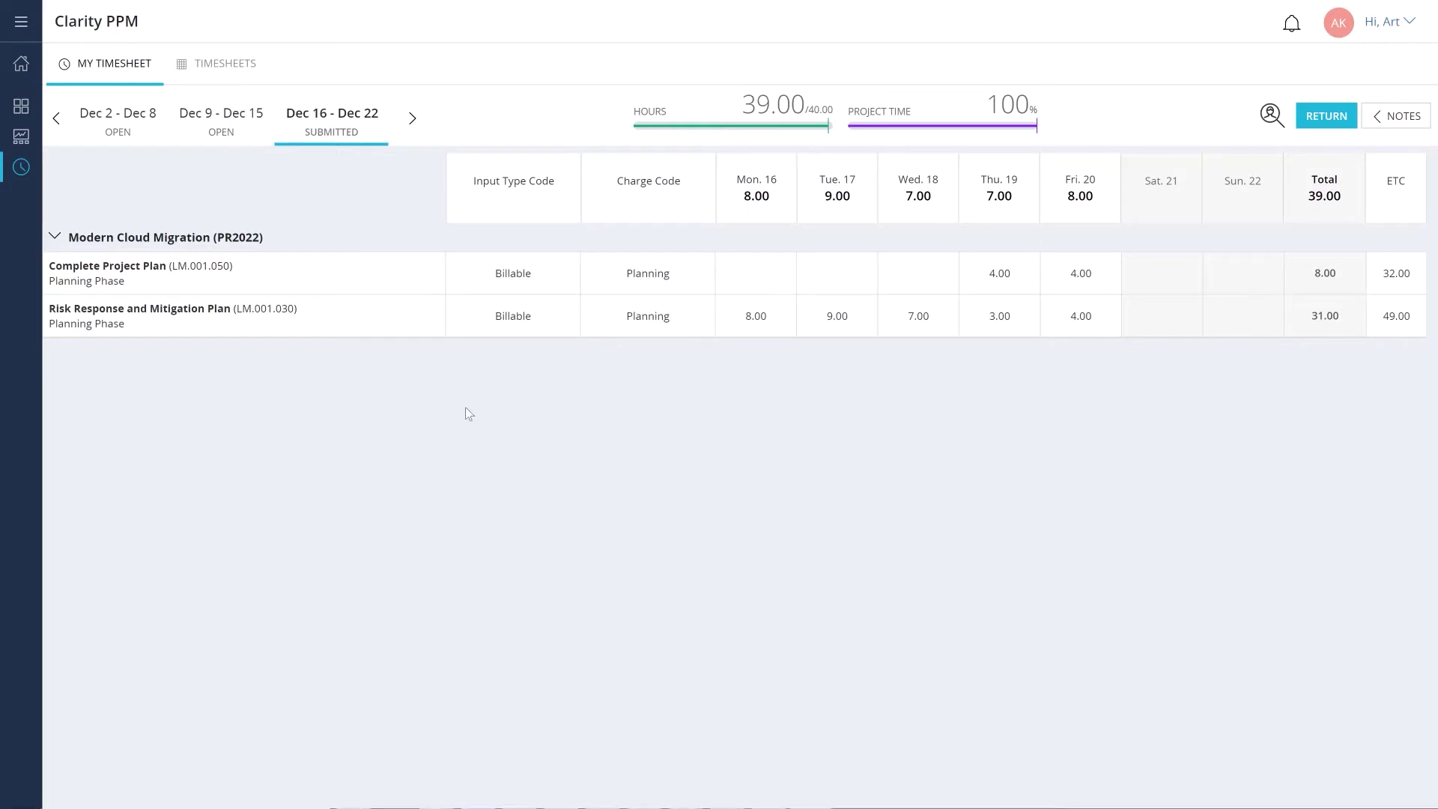
pyautogui.click(412, 120)
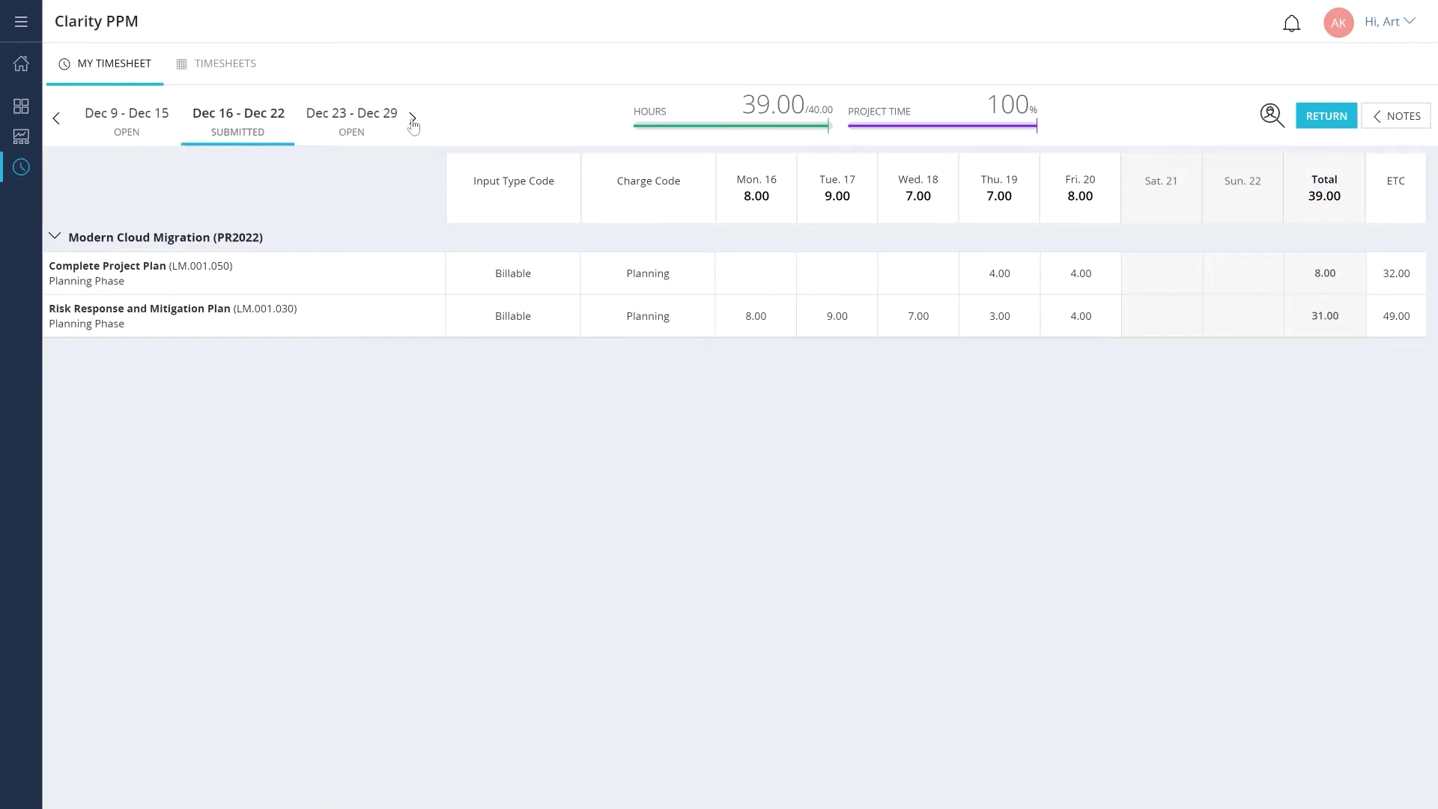
# Step: Create the Dec 23 - Dec 29 timesheet by copying last week's tasks and effort
pyautogui.click(346, 132)
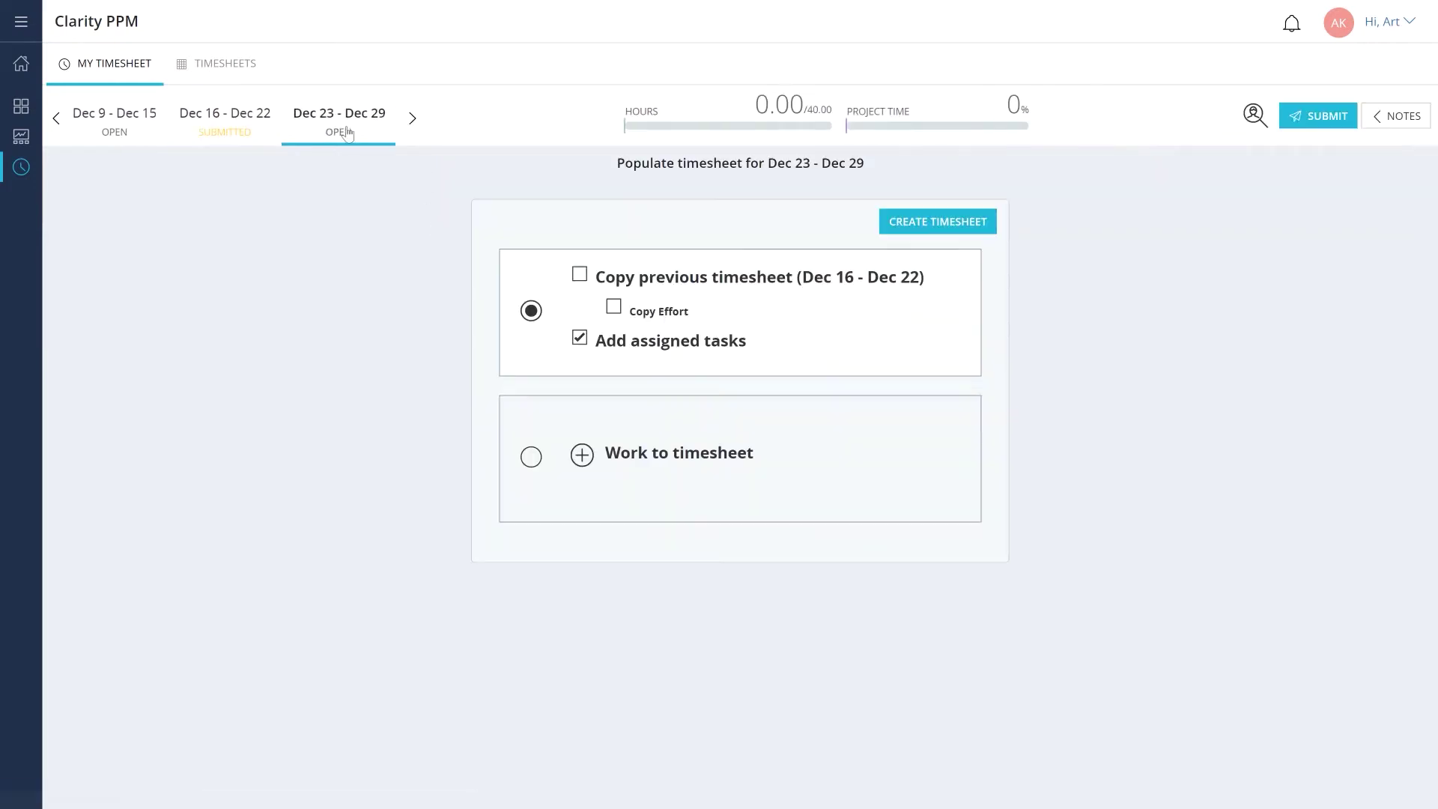
pyautogui.click(580, 274)
pyautogui.click(613, 307)
pyautogui.click(581, 340)
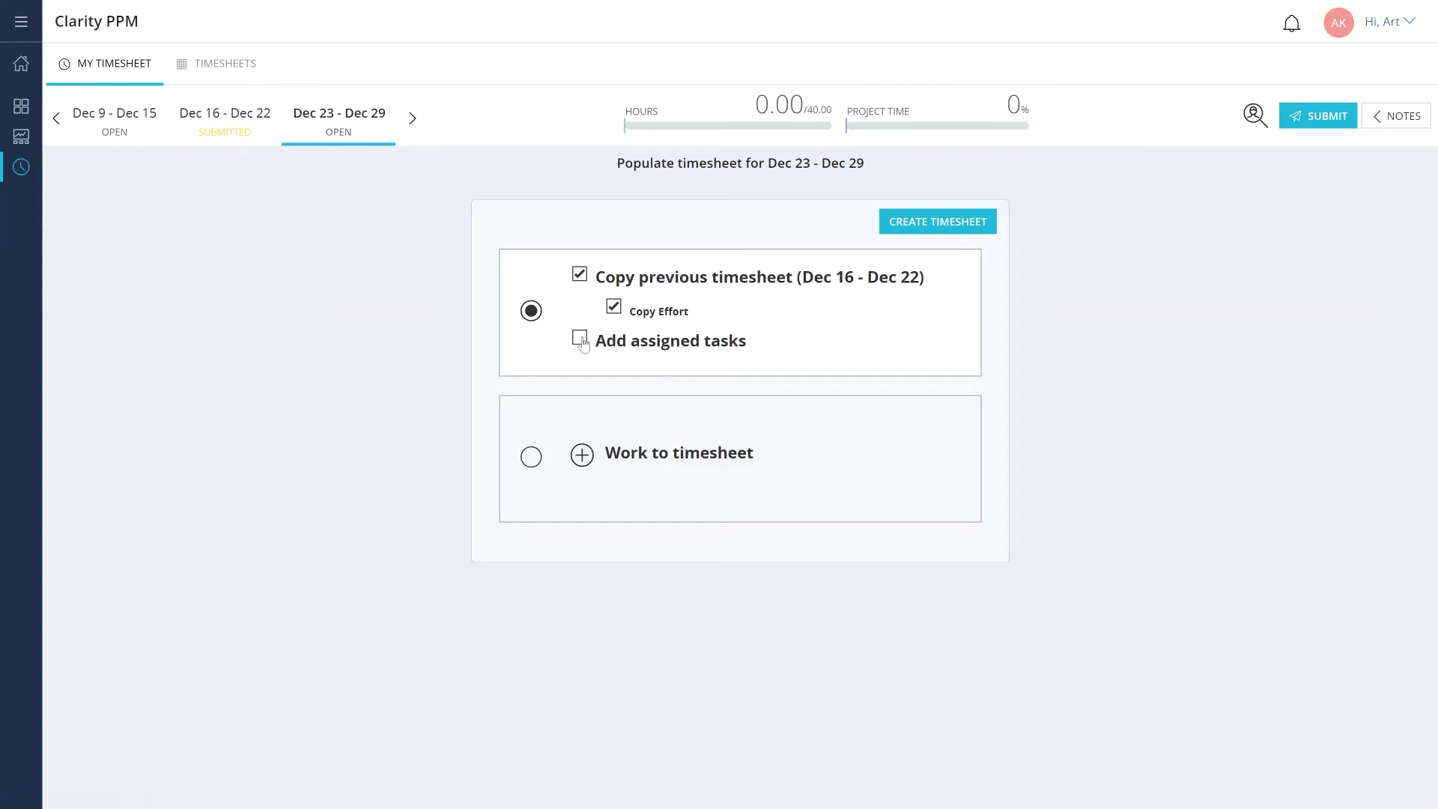
pyautogui.click(963, 229)
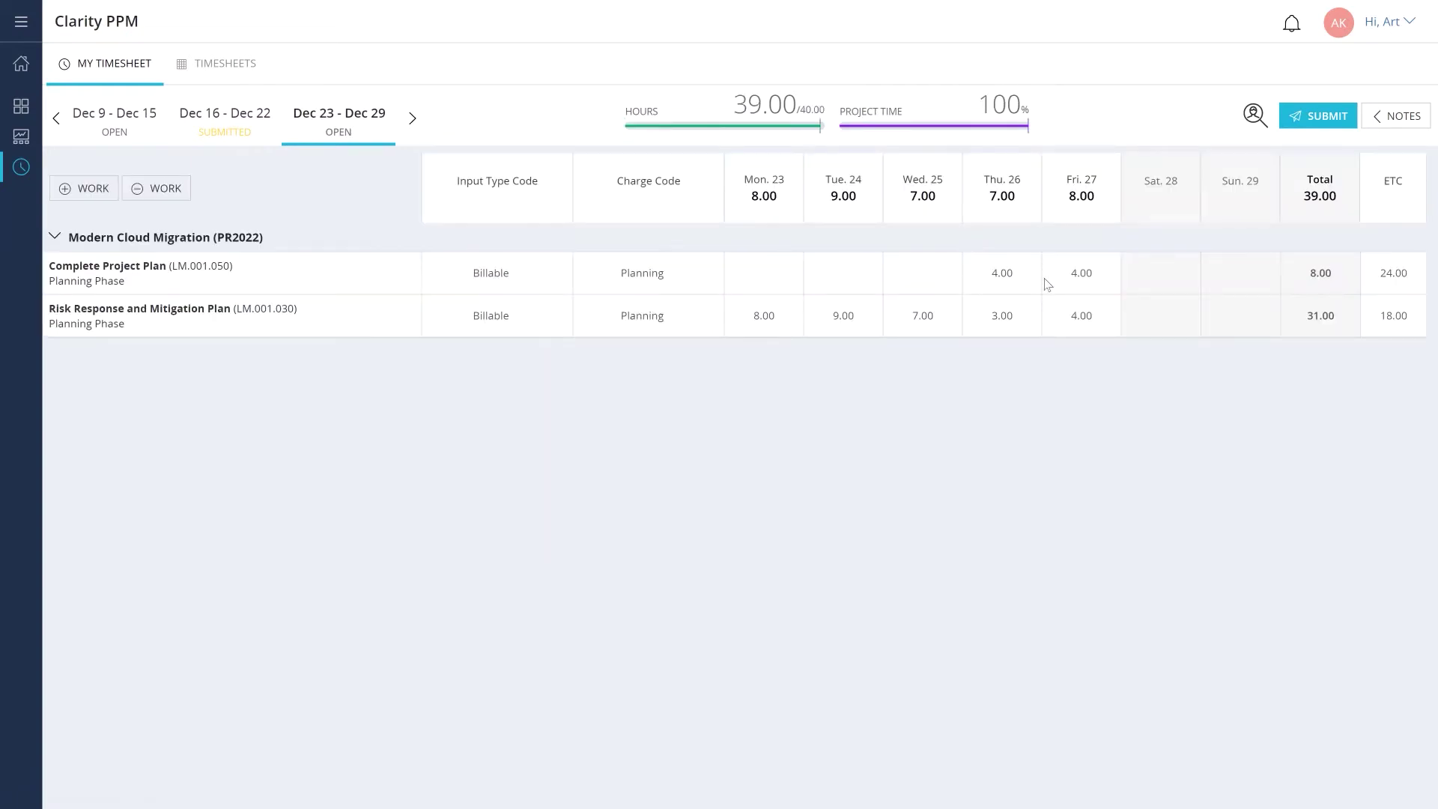
# Step: Set Fri 27 hours to 5 and 3, Risk Response's Thu 26 to 4, then submit
pyautogui.doubleClick(1076, 273)
pyautogui.write('5')
pyautogui.doubleClick(1076, 316)
pyautogui.write('3')
pyautogui.doubleClick(998, 315)
pyautogui.write('4')
pyautogui.click(999, 420)
pyautogui.click(1299, 122)
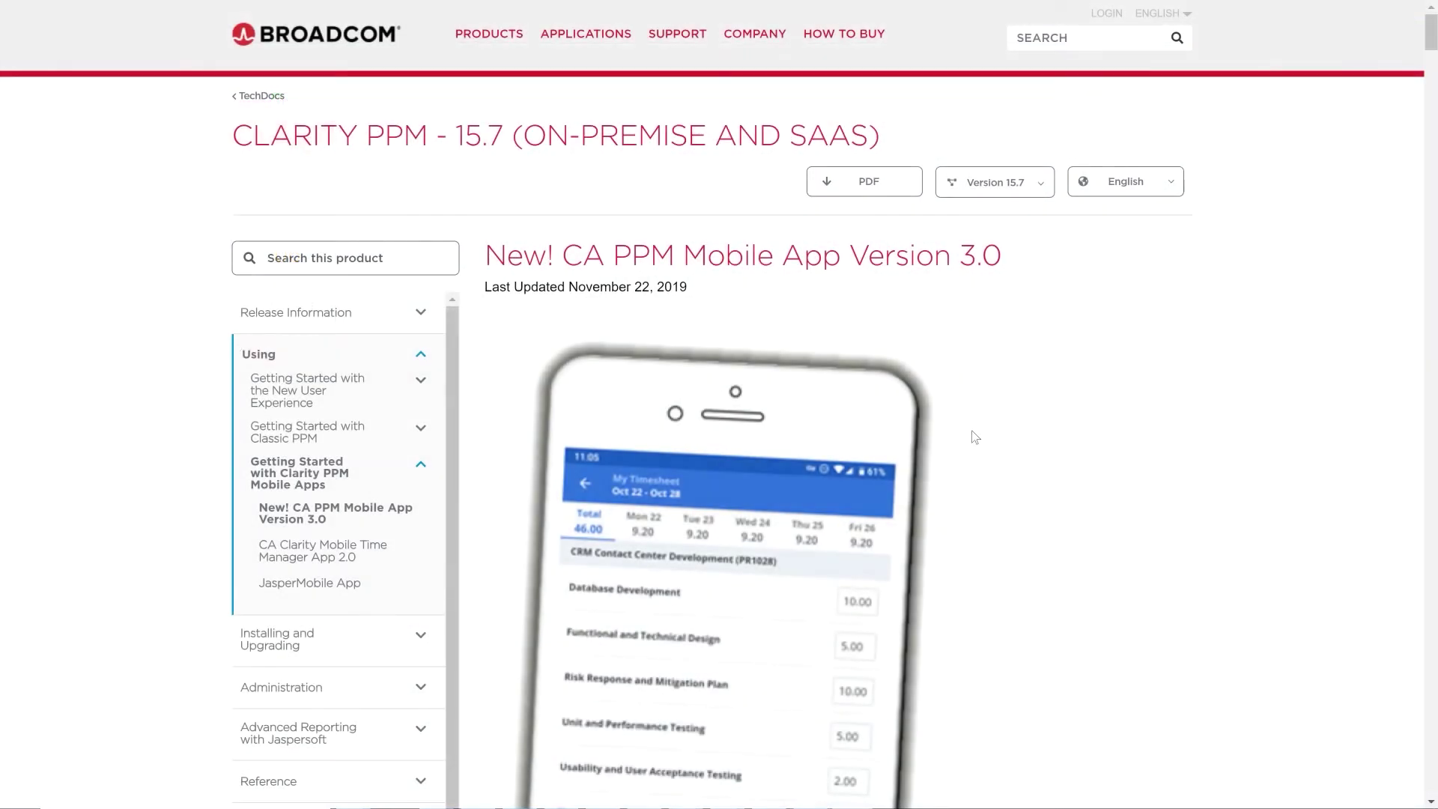
# Step: Scroll the Mobile App 3.0 page past the FAQ and Requirements to Download and Configure the App
pyautogui.scroll(-3, 974, 436)
pyautogui.scroll(-5, 974, 437)
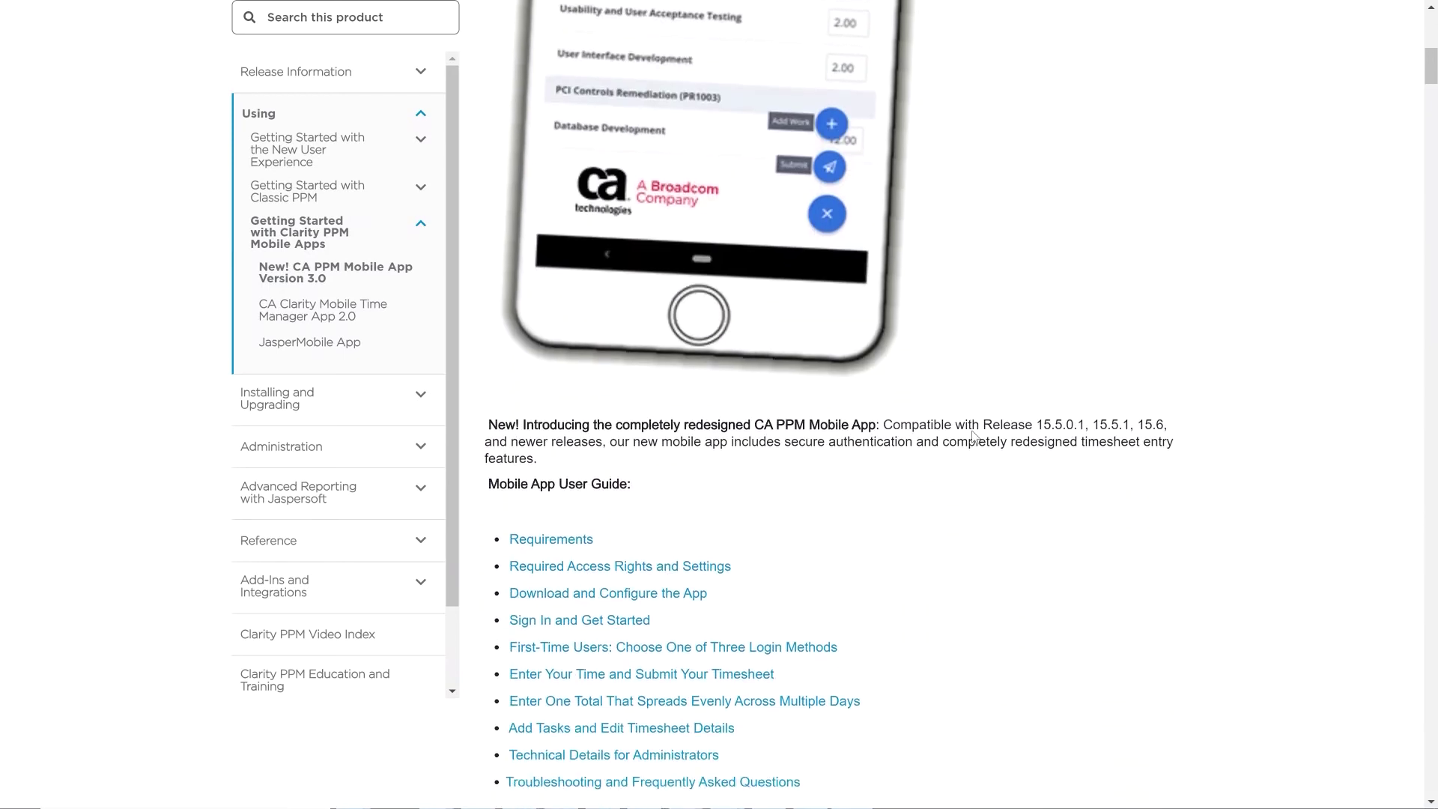
pyautogui.scroll(-8, 973, 436)
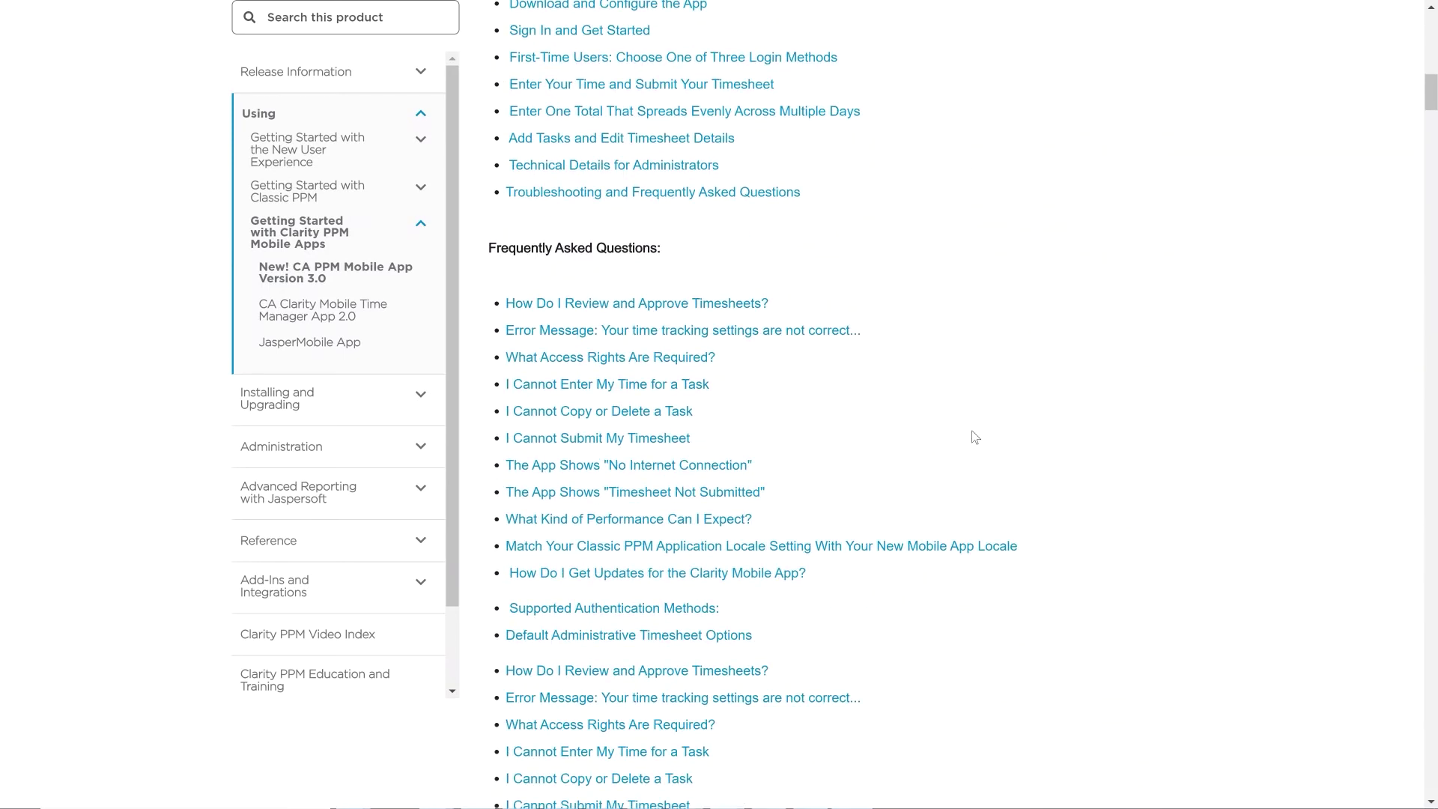
pyautogui.scroll(-6, 974, 436)
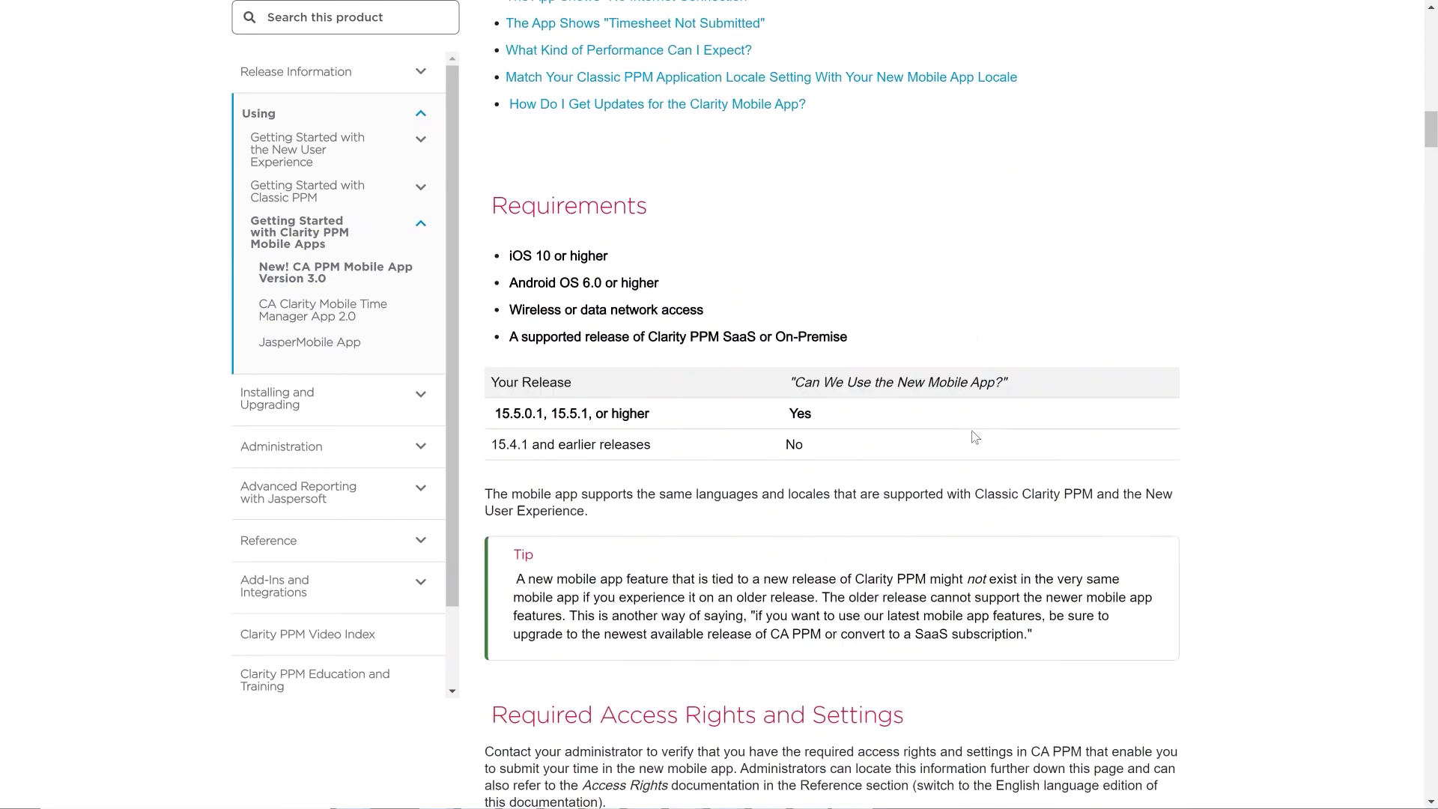
pyautogui.scroll(-9, 974, 436)
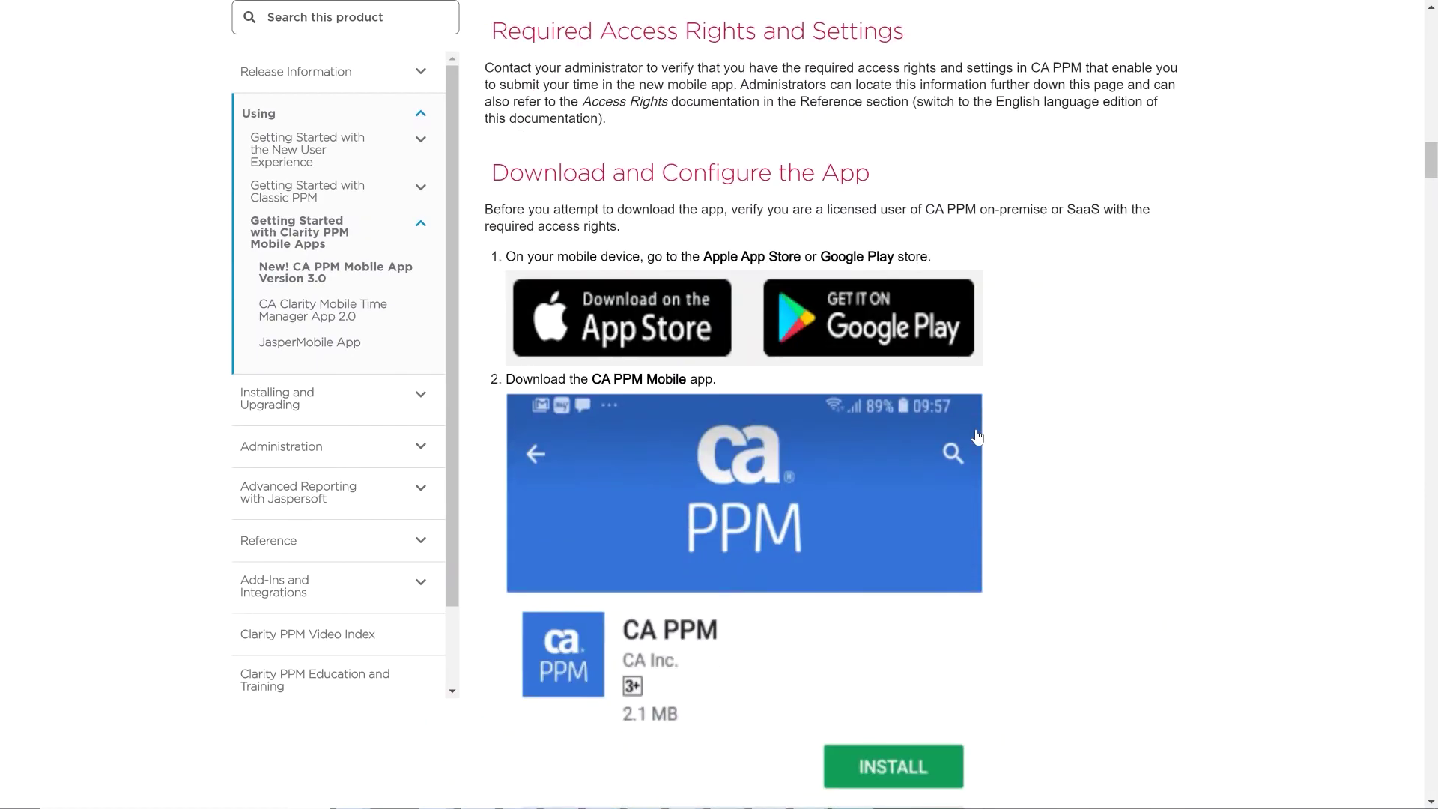